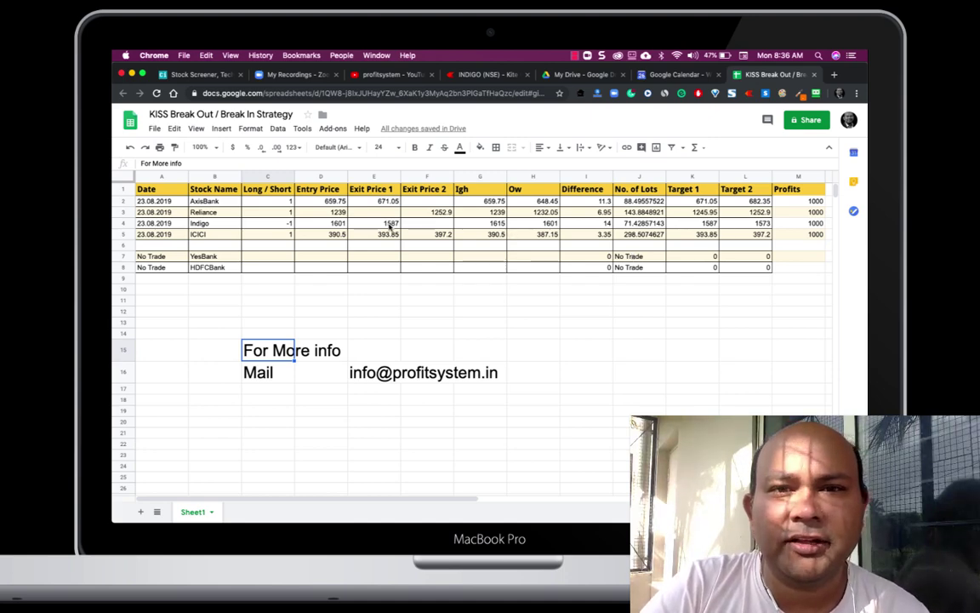
Show the INDIGO (NSE) chart in the Kite browser tab.
{"action": "left_click", "coordinate": [483, 75]}
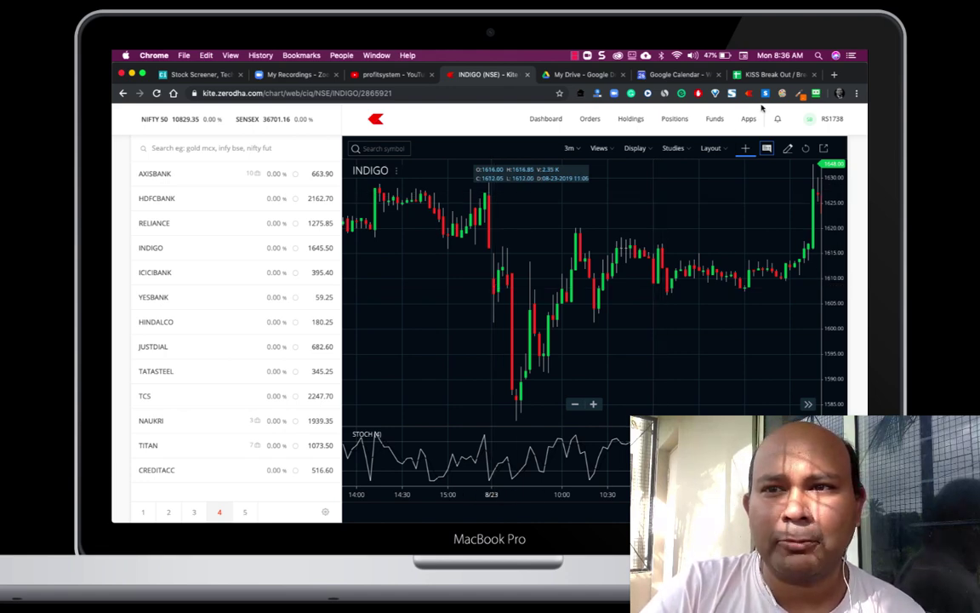
Compare the sheet's Indigo trade with the INDIGO chart, then chart AXISBANK in Kite.
{"action": "left_click", "coordinate": [777, 74]}
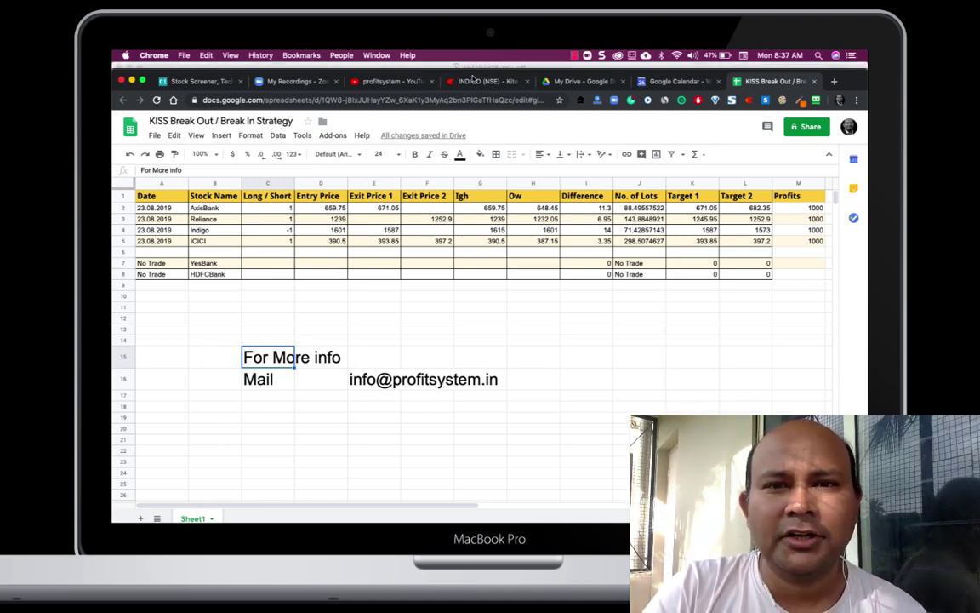
{"action": "left_click", "coordinate": [477, 81]}
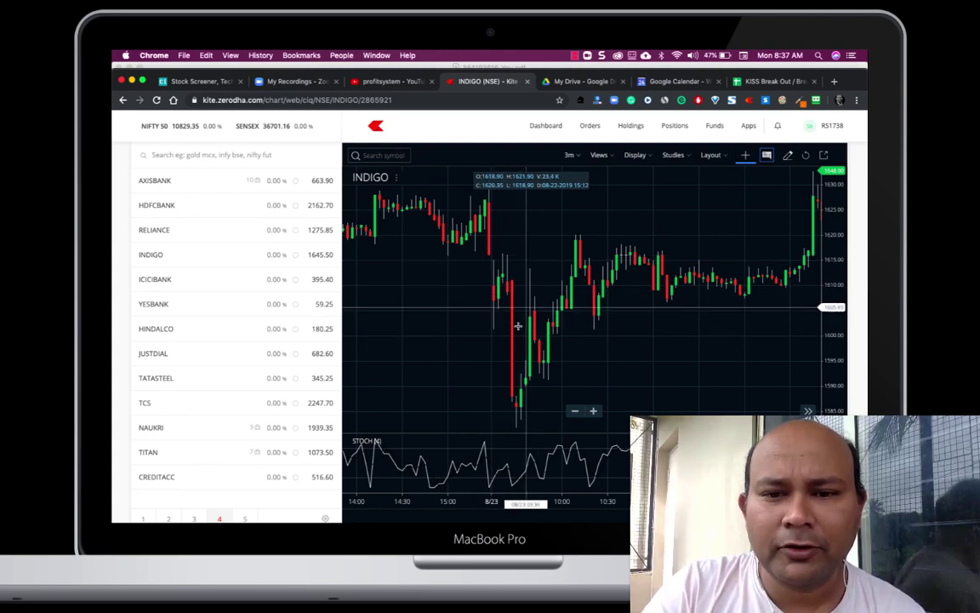
{"action": "left_click", "coordinate": [768, 83]}
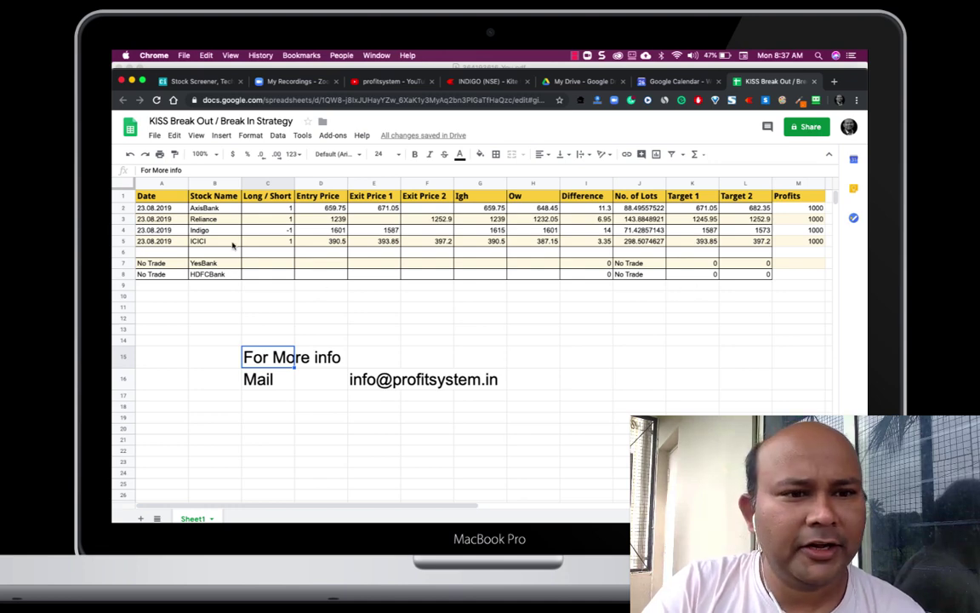
{"action": "left_click", "coordinate": [209, 230]}
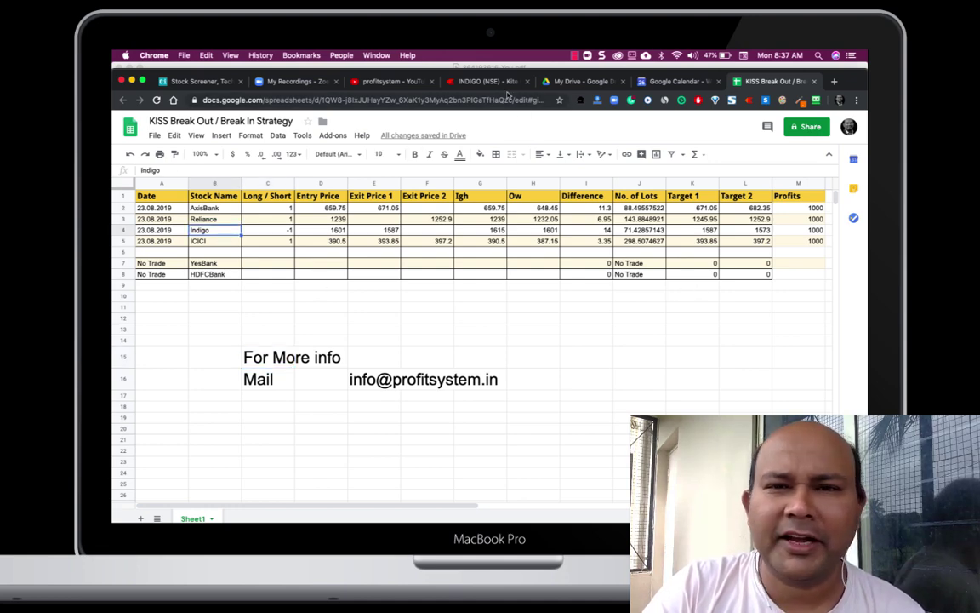
{"action": "left_click", "coordinate": [483, 81]}
{"action": "mouse_move", "coordinate": [196, 181]}
{"action": "left_click", "coordinate": [278, 181]}
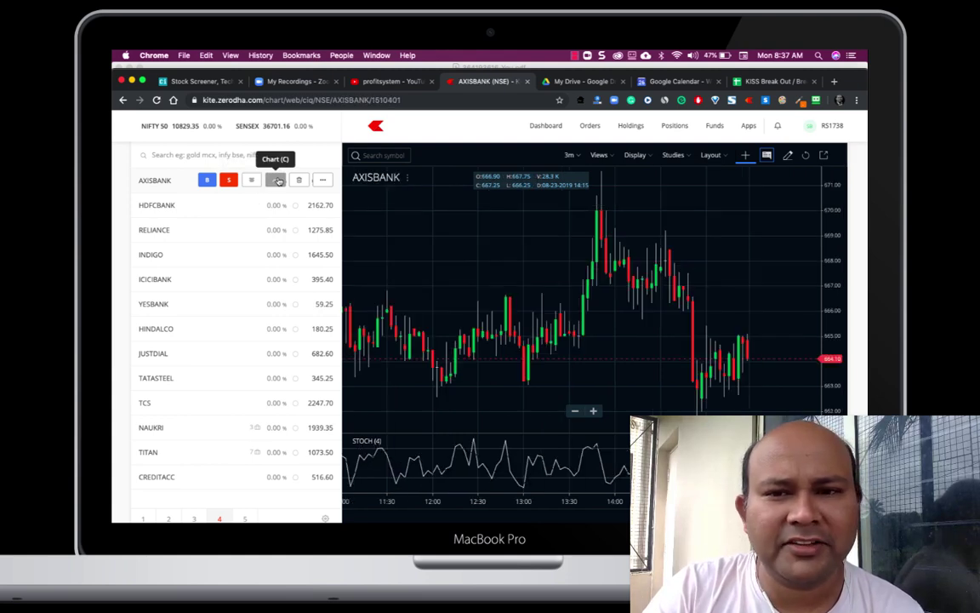
Pan AXISBANK back to the previous day's candles, then check the sheet's Reliance entry.
{"action": "left_click_drag", "start_coordinate": [394, 219], "coordinate": [547, 301]}
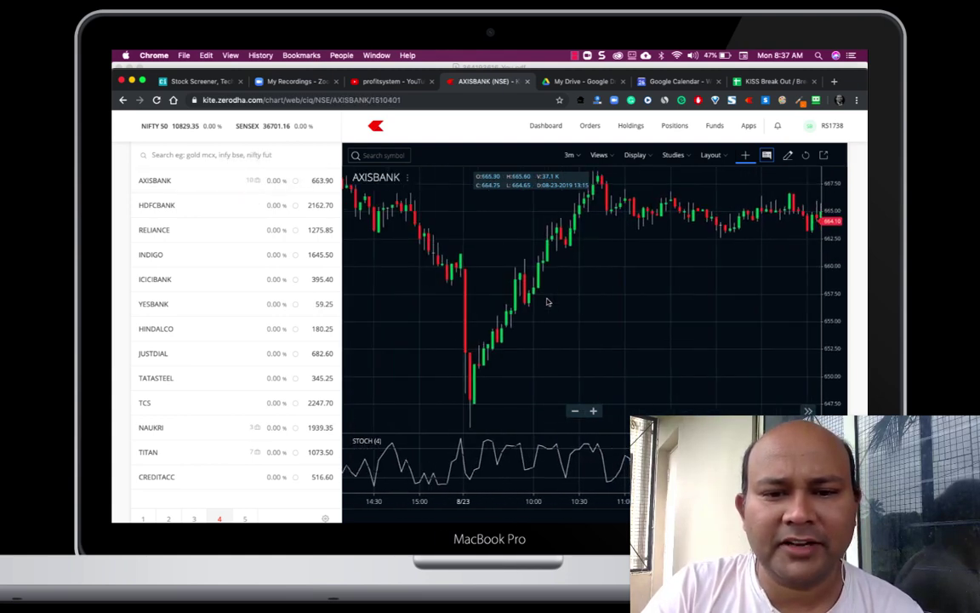
{"action": "left_click_drag", "start_coordinate": [375, 345], "coordinate": [516, 346]}
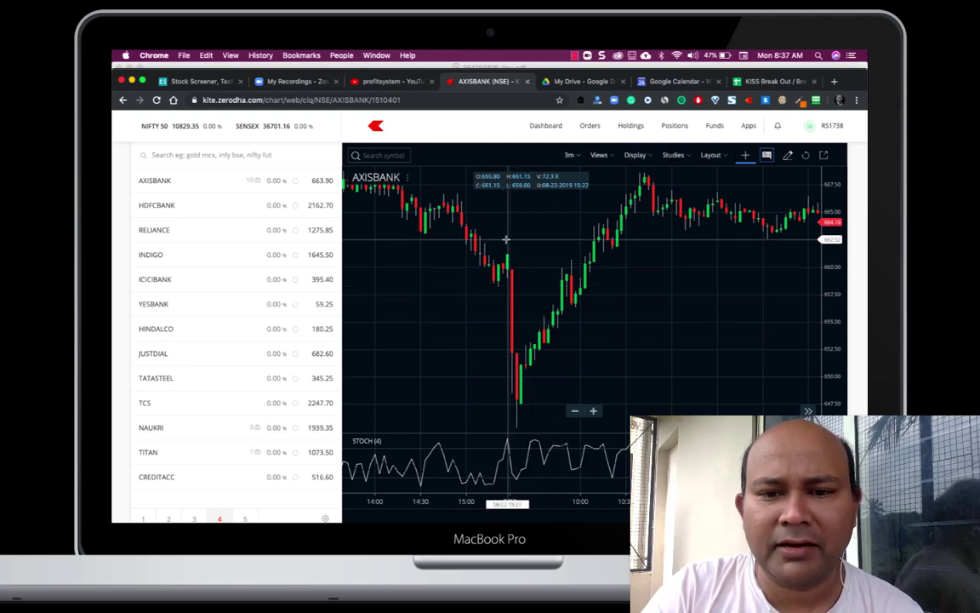
{"action": "left_click", "coordinate": [767, 81]}
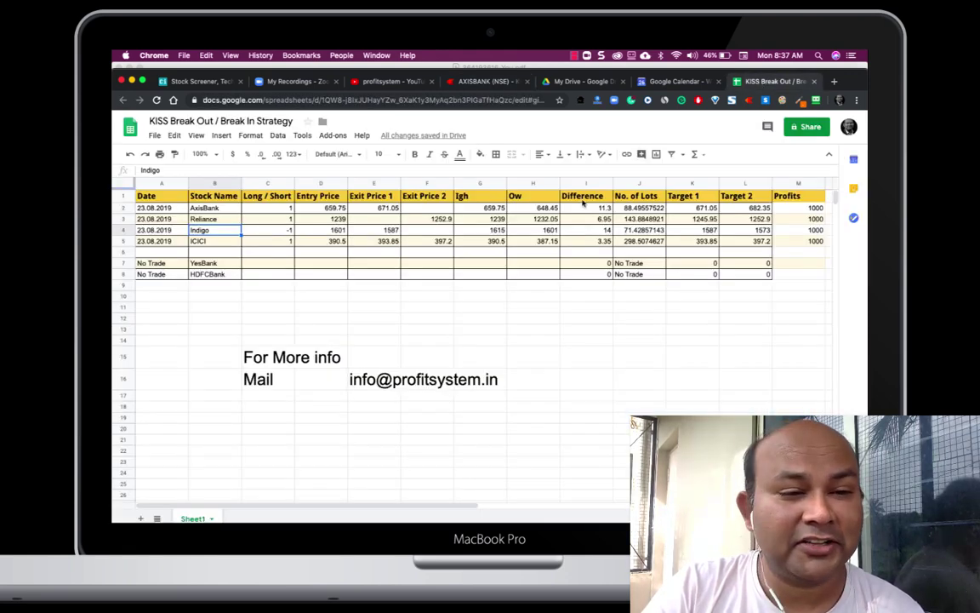
{"action": "left_click", "coordinate": [226, 220]}
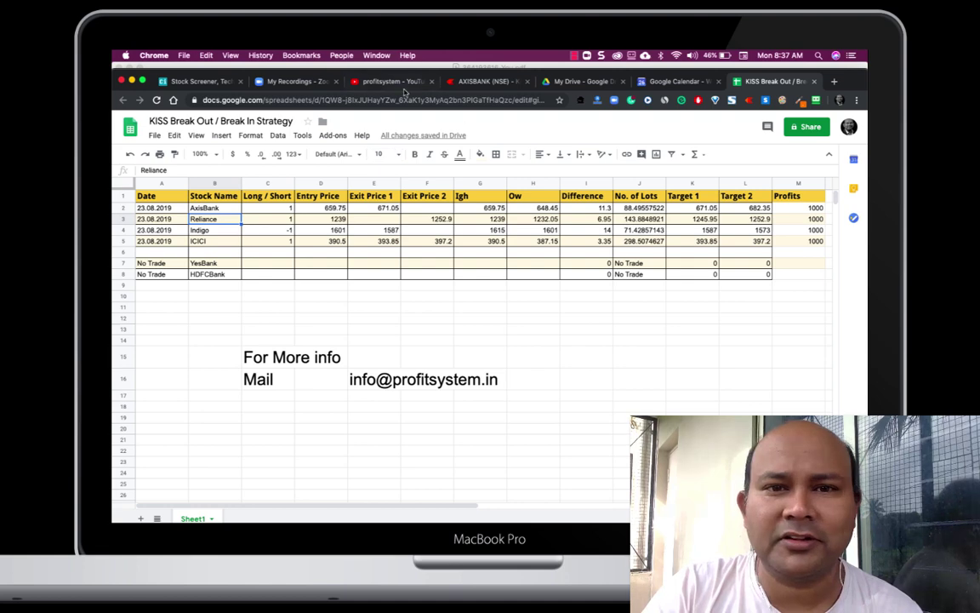
Chart RELIANCE in Kite and scan its candles, then check the sheet's ICICI entry.
{"action": "left_click", "coordinate": [482, 81]}
{"action": "mouse_move", "coordinate": [230, 230]}
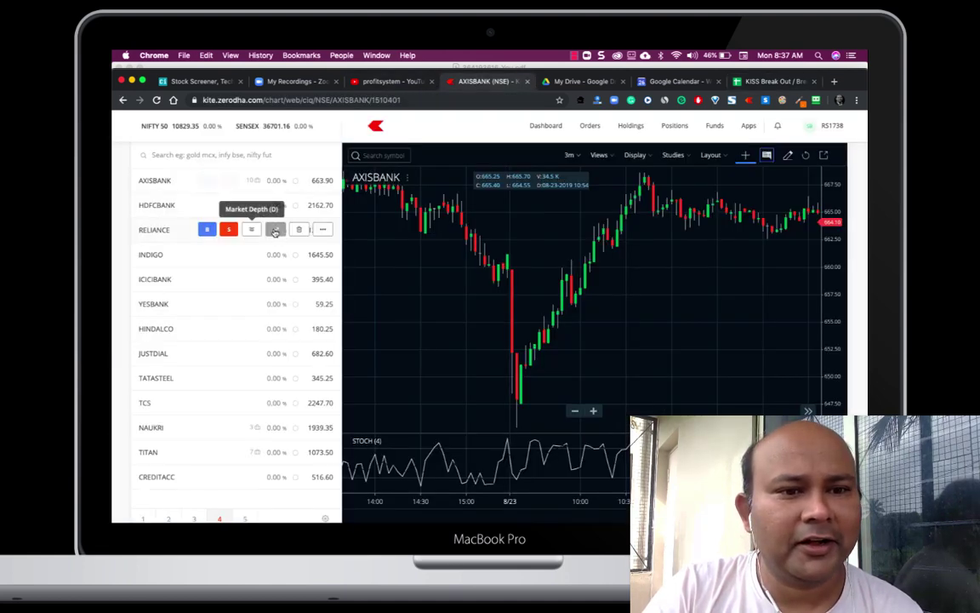
{"action": "left_click", "coordinate": [275, 229]}
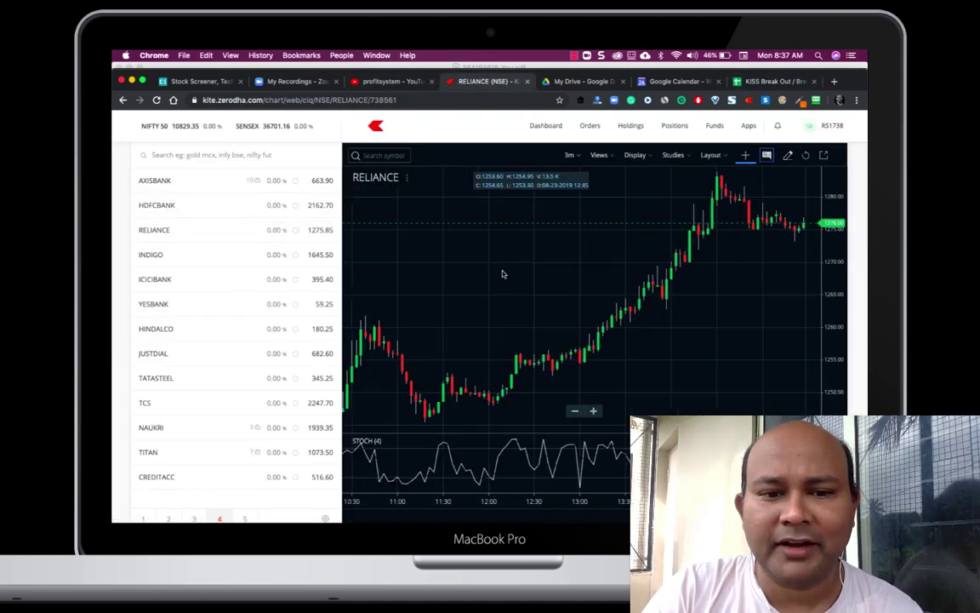
{"action": "scroll", "coordinate": [502, 274], "scroll_direction": "left", "scroll_amount": 5}
{"action": "scroll", "coordinate": [504, 290], "scroll_direction": "left", "scroll_amount": 5}
{"action": "scroll", "coordinate": [506, 315], "scroll_direction": "left", "scroll_amount": 3}
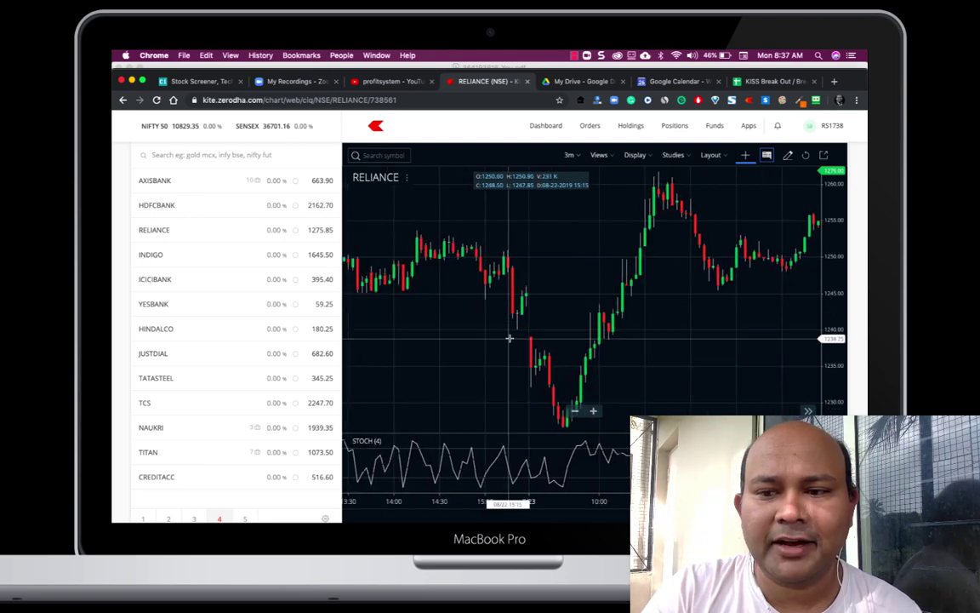
{"action": "scroll", "coordinate": [511, 338], "scroll_direction": "right", "scroll_amount": 5}
{"action": "scroll", "coordinate": [510, 338], "scroll_direction": "right", "scroll_amount": 5}
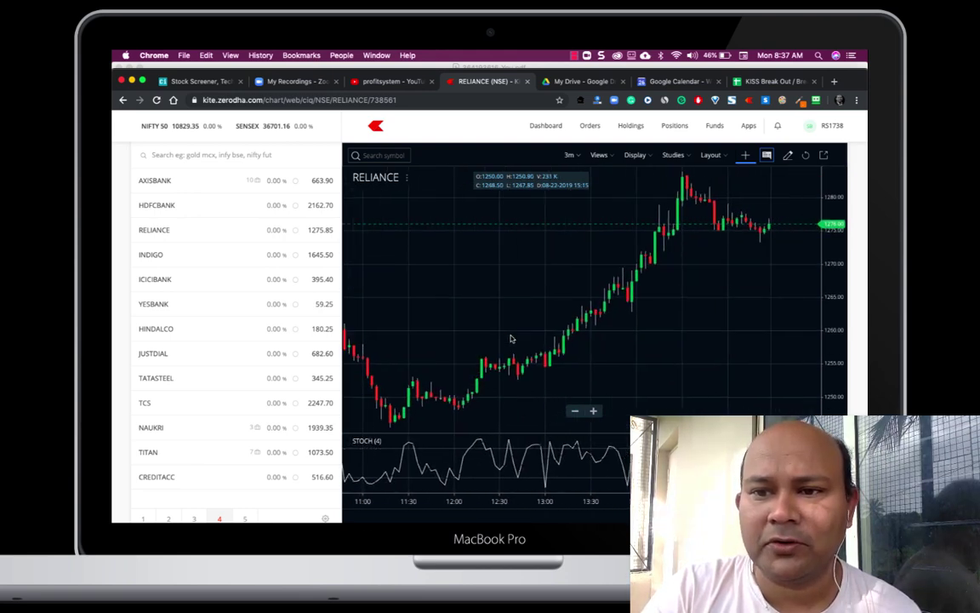
{"action": "scroll", "coordinate": [510, 339], "scroll_direction": "right", "scroll_amount": 1}
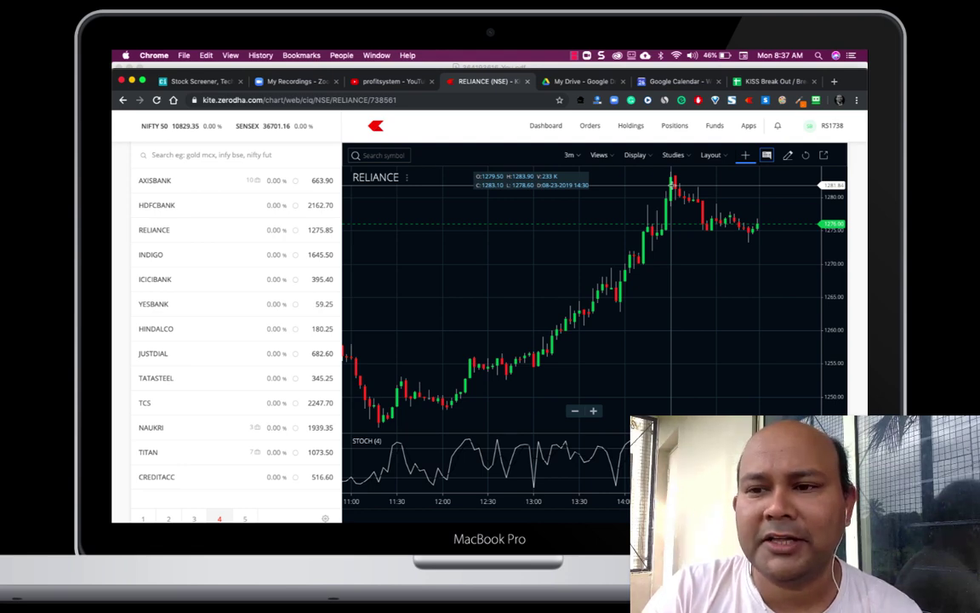
{"action": "left_click", "coordinate": [776, 82]}
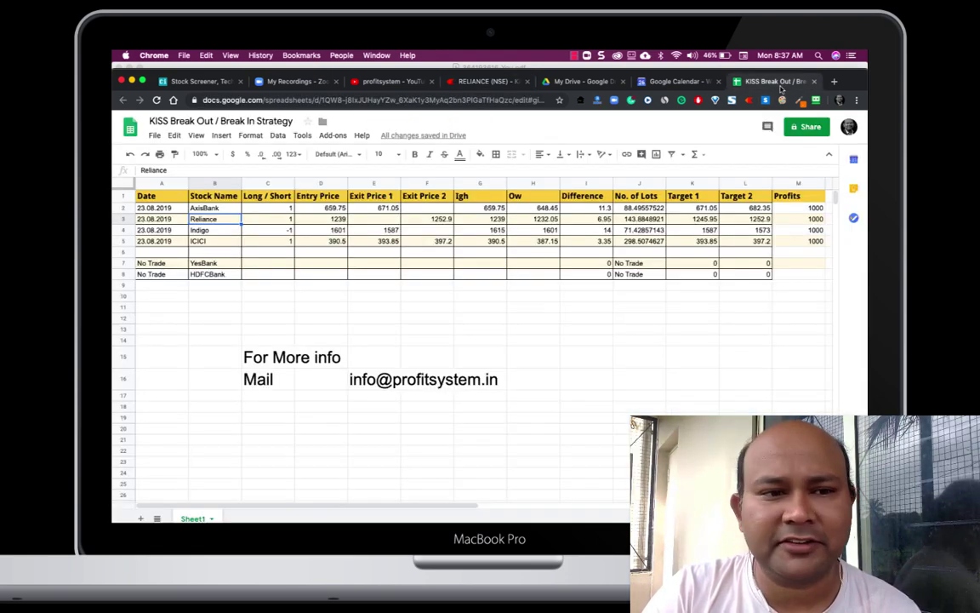
{"action": "left_click", "coordinate": [218, 242]}
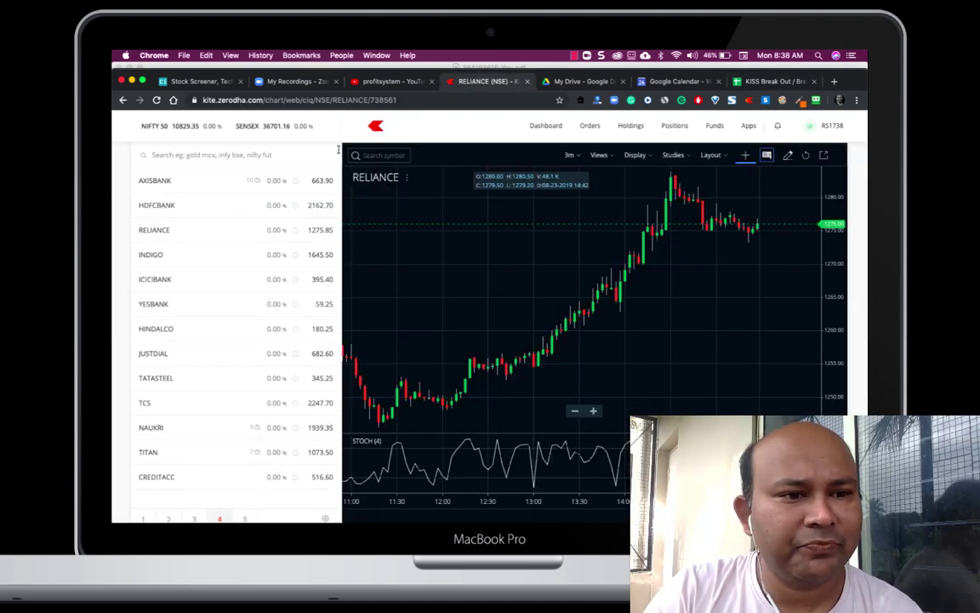
Chart ICICIBANK and scan its candles, then check ICICI's second exit price 397.2 in the sheet.
{"action": "left_click", "coordinate": [276, 280]}
{"action": "scroll", "coordinate": [596, 285], "scroll_direction": "left", "scroll_amount": 5}
{"action": "scroll", "coordinate": [596, 288], "scroll_direction": "left", "scroll_amount": 3}
{"action": "scroll", "coordinate": [595, 289], "scroll_direction": "left", "scroll_amount": 1}
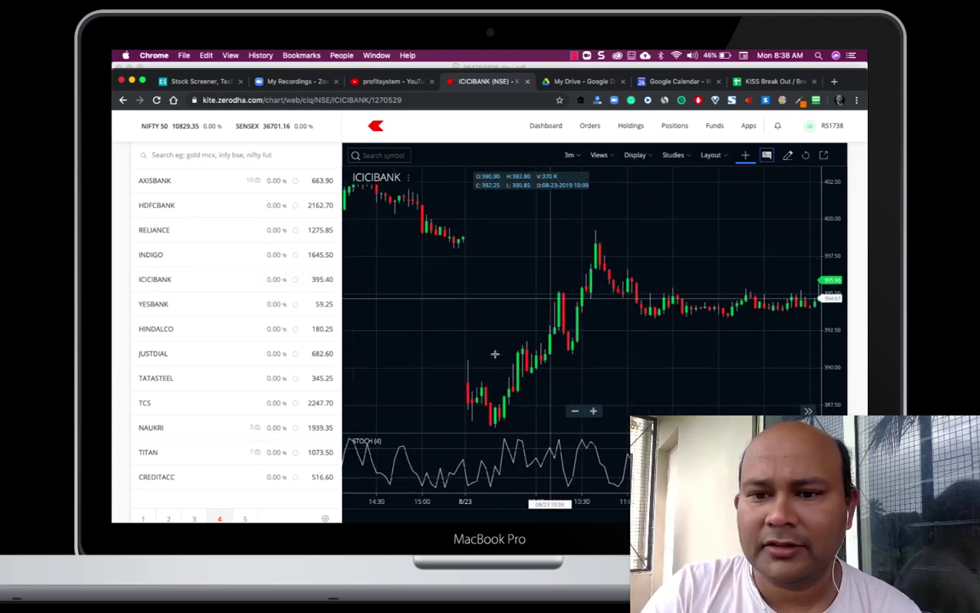
{"action": "left_click", "coordinate": [772, 81]}
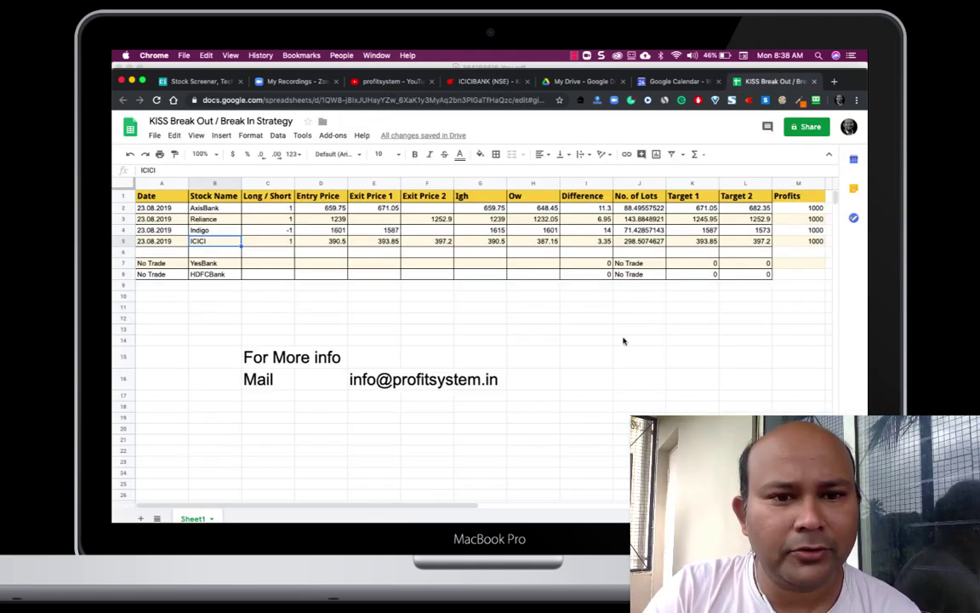
{"action": "left_click", "coordinate": [436, 243]}
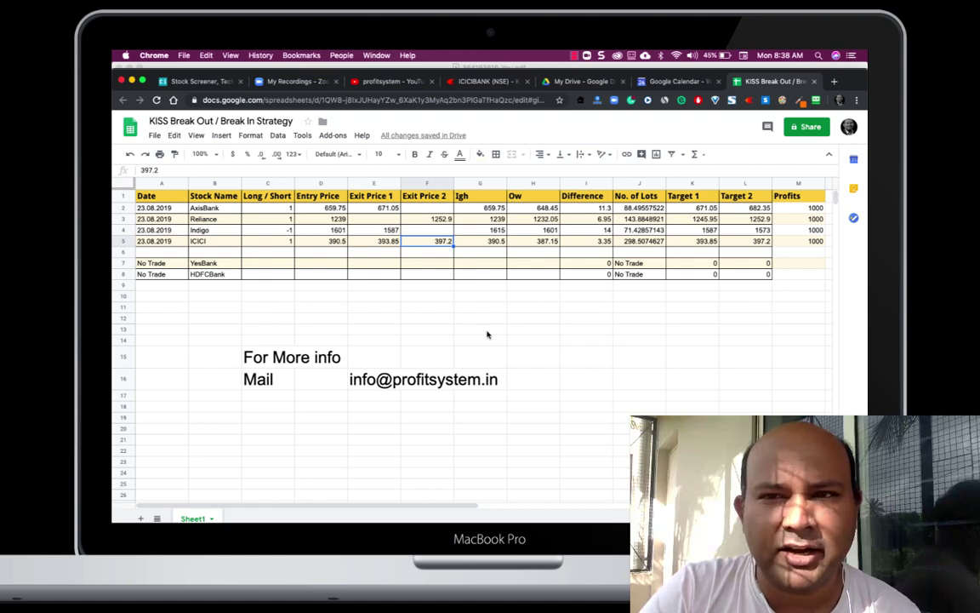
Load facebook.com in a new tab, then return to the profitsystem YouTube channel videos page.
{"action": "left_click", "coordinate": [834, 82]}
{"action": "type", "text": "facebook.com"}
{"action": "key", "text": "Return"}
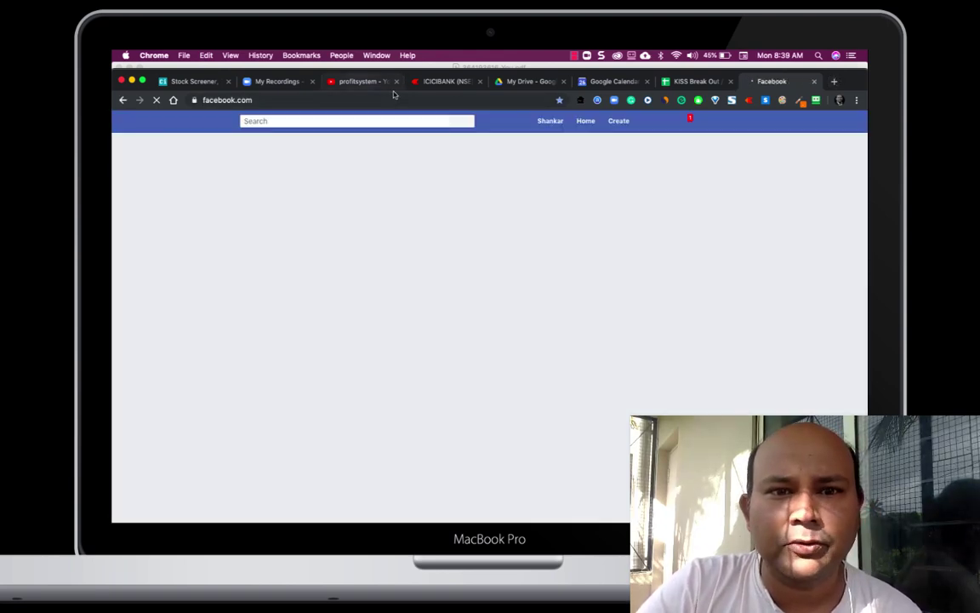
{"action": "left_click", "coordinate": [364, 81]}
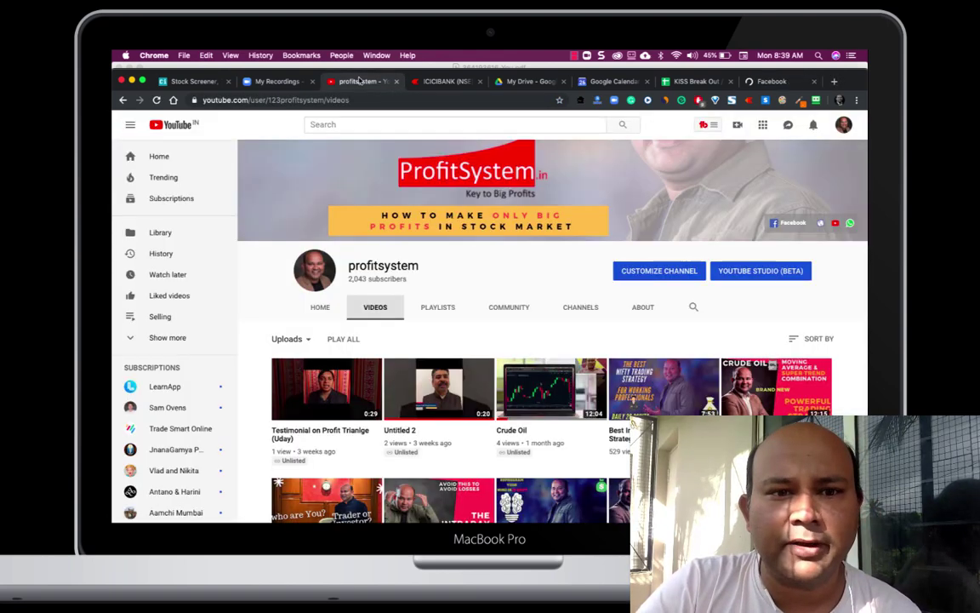